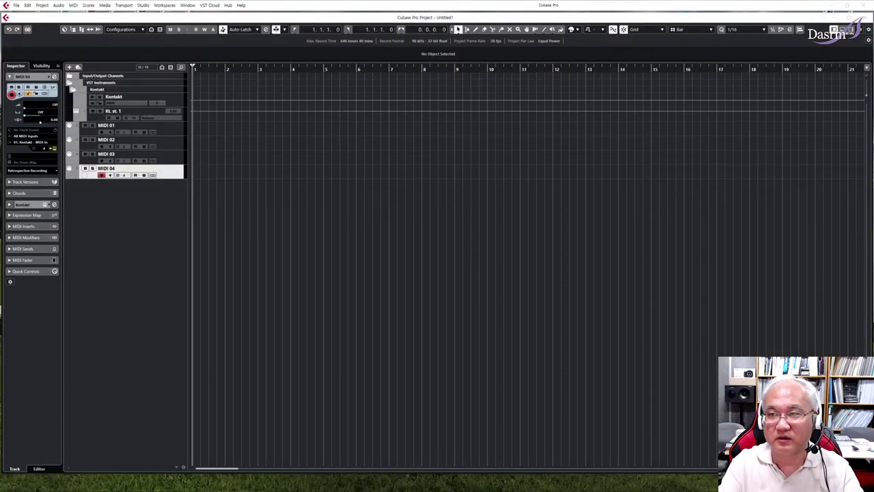
# - Open Task Manager and examine the CPU load graphs, then return to the Cubase project
pyautogui.hotkey('ctrl', 'shift', 'Escape')
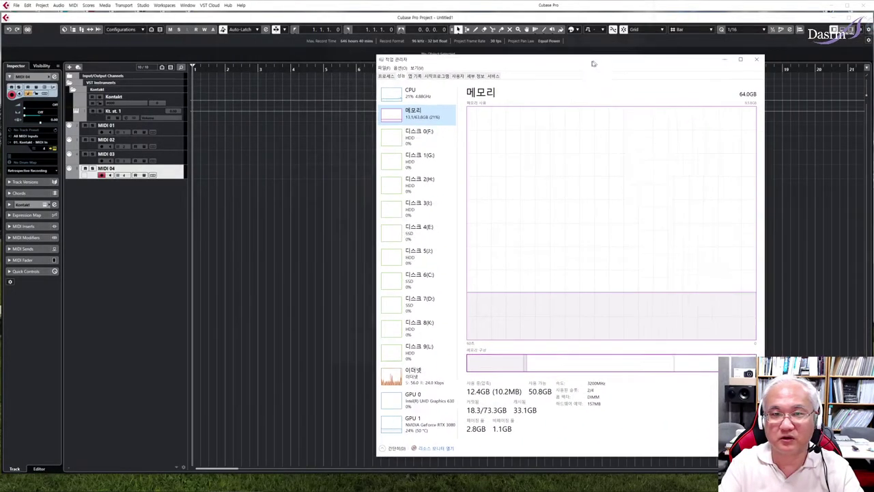
pyautogui.moveTo(591, 61); pyautogui.dragTo(531, 73)
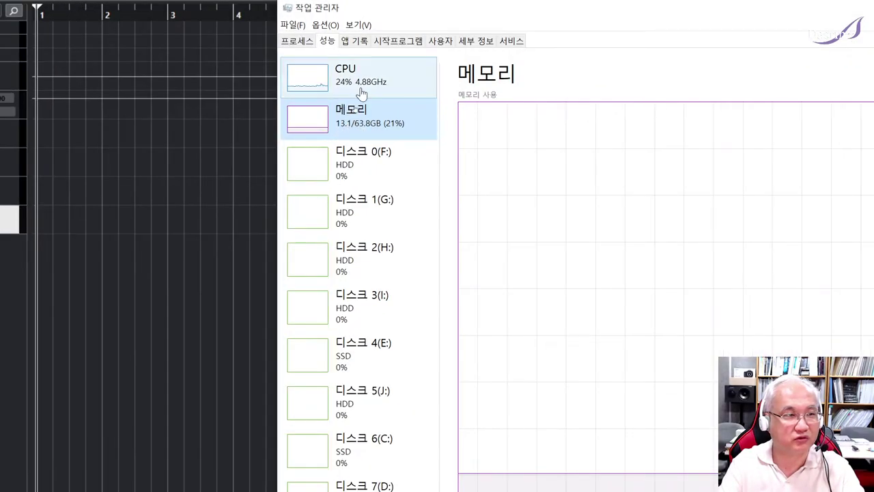
pyautogui.click(361, 93)
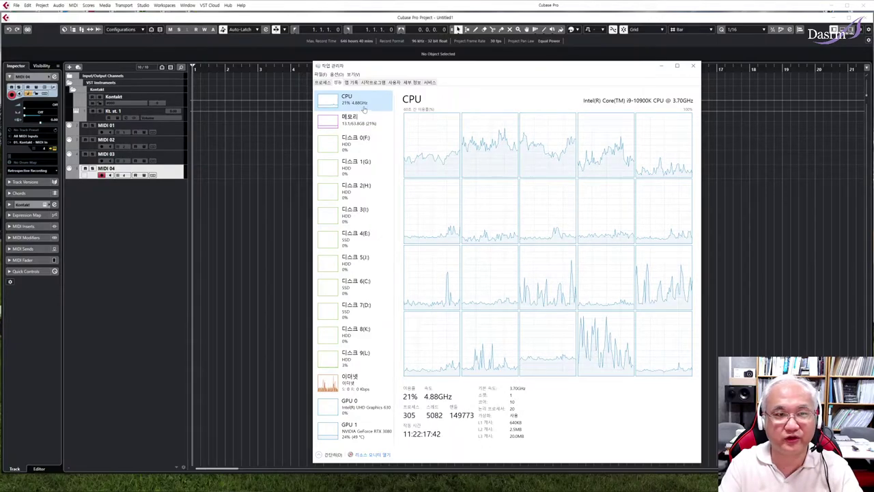
pyautogui.click(471, 19)
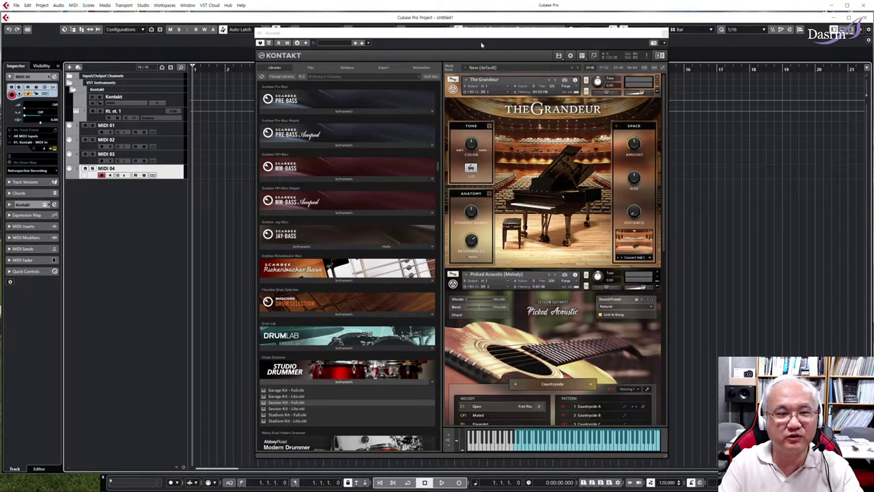
# - Look over The Grandeur and Picked Acoustic instruments in the Kontakt window, and close the window
pyautogui.click(482, 35)
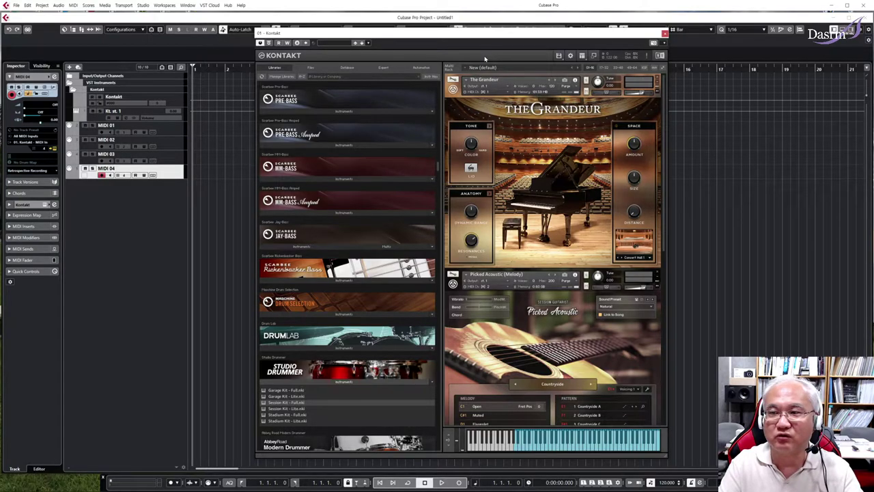
pyautogui.moveTo(344, 487)
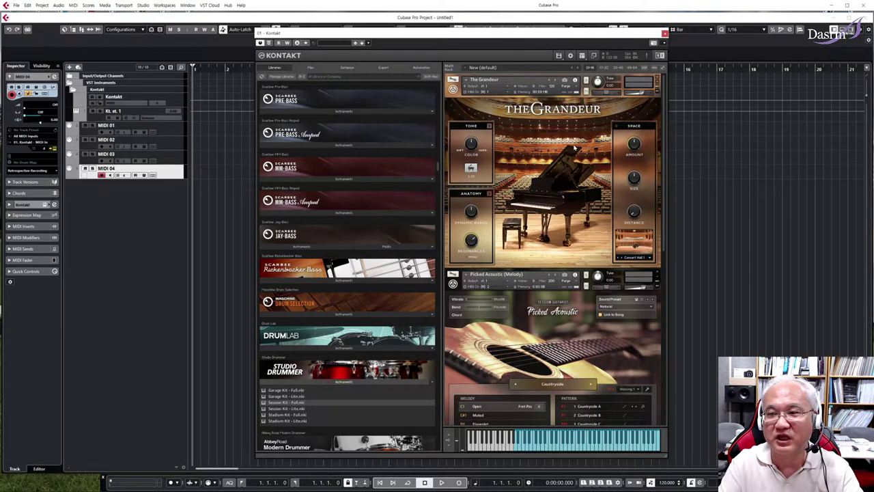
pyautogui.moveTo(664, 117); pyautogui.dragTo(666, 84)
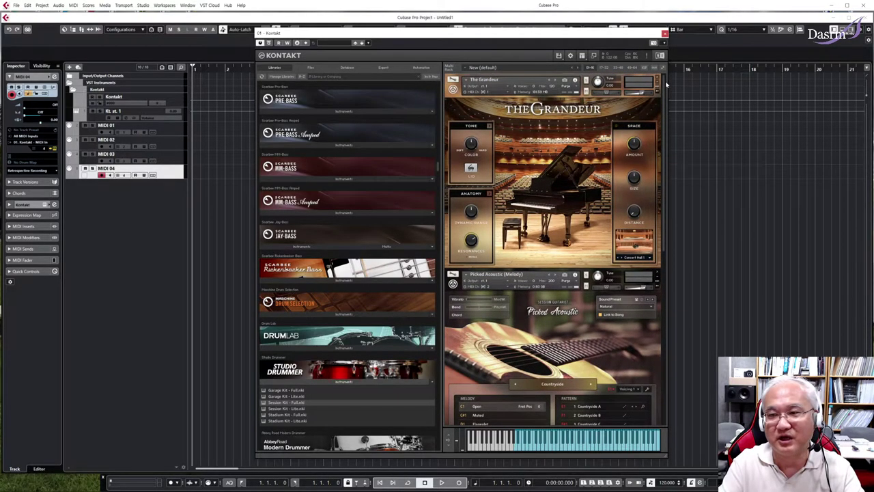
pyautogui.click(665, 33)
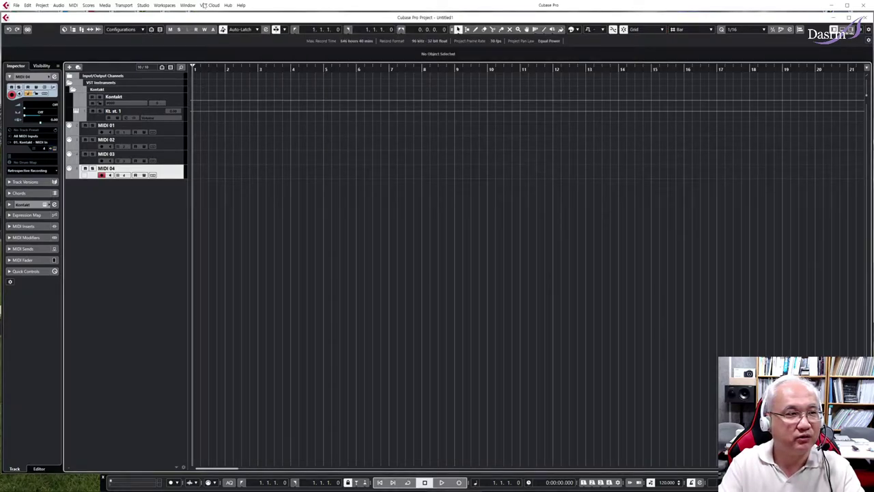
# - Reopen the Kontakt editor from the VST Instruments rack and look through all instruments loaded in it
pyautogui.click(143, 4)
pyautogui.click(150, 71)
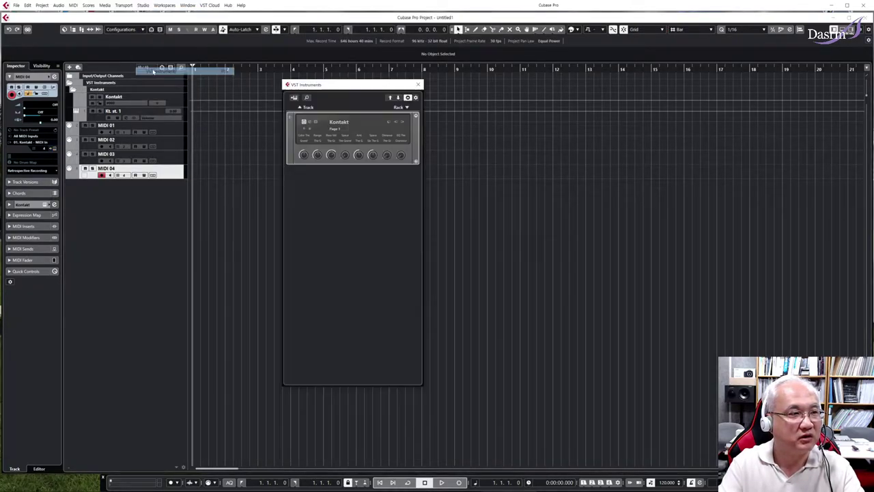
pyautogui.click(310, 122)
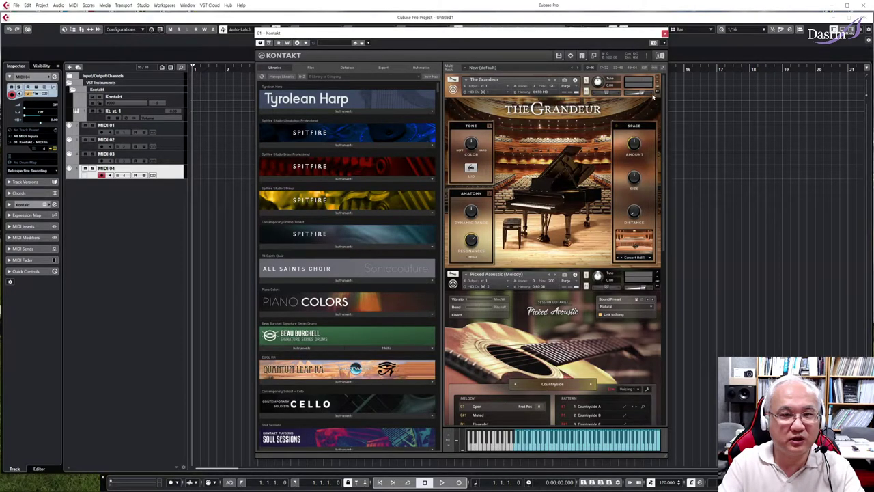
pyautogui.scroll(-4, 590, 180)
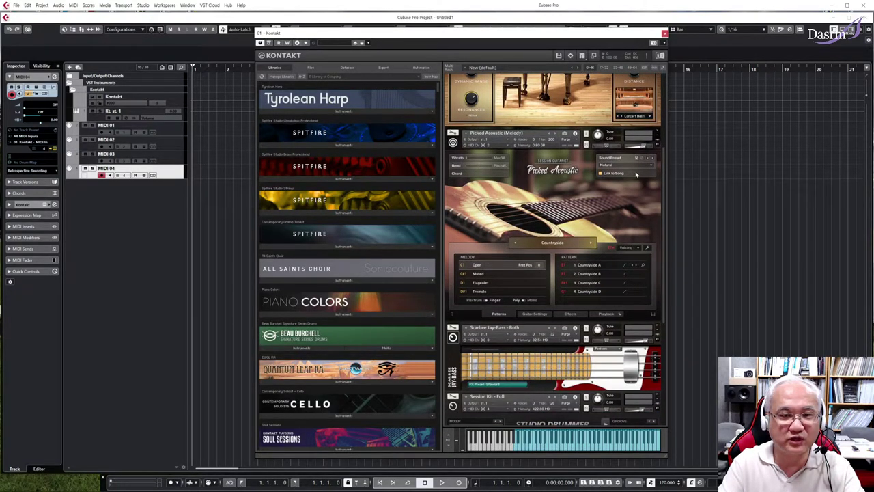
pyautogui.moveTo(666, 162); pyautogui.dragTo(661, 229)
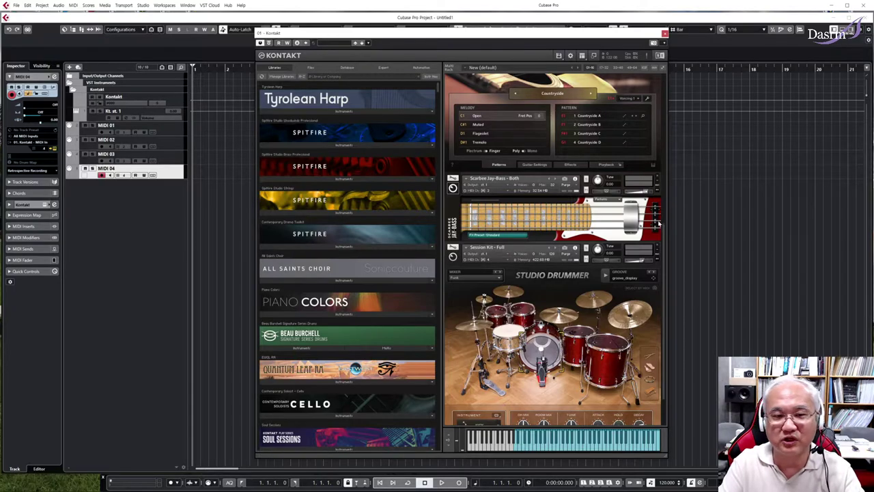
pyautogui.click(665, 87)
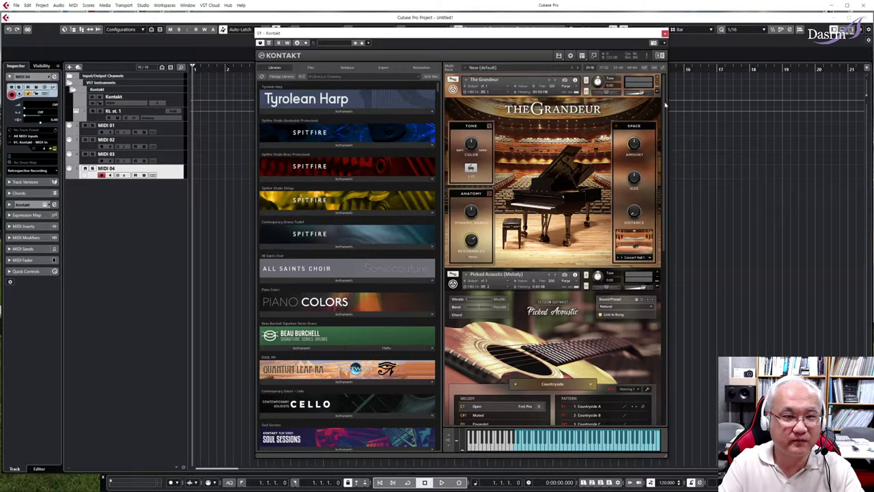
pyautogui.moveTo(664, 103); pyautogui.dragTo(665, 97)
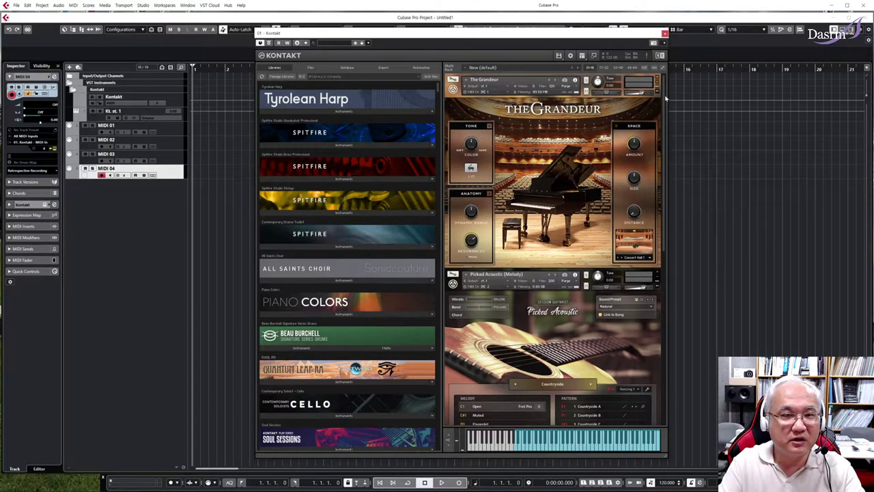
# - Show Kontakt's Outputs section to view its output channels, and hide it again
pyautogui.moveTo(556, 41); pyautogui.dragTo(507, 38)
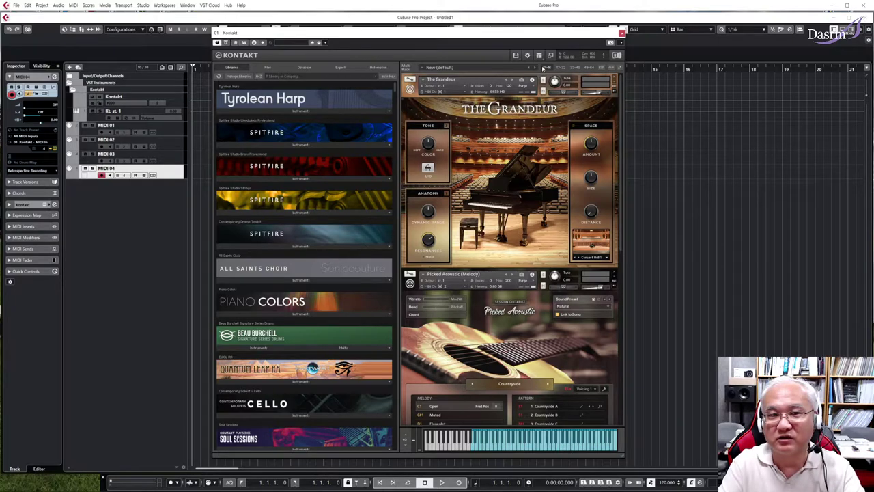
pyautogui.click(540, 56)
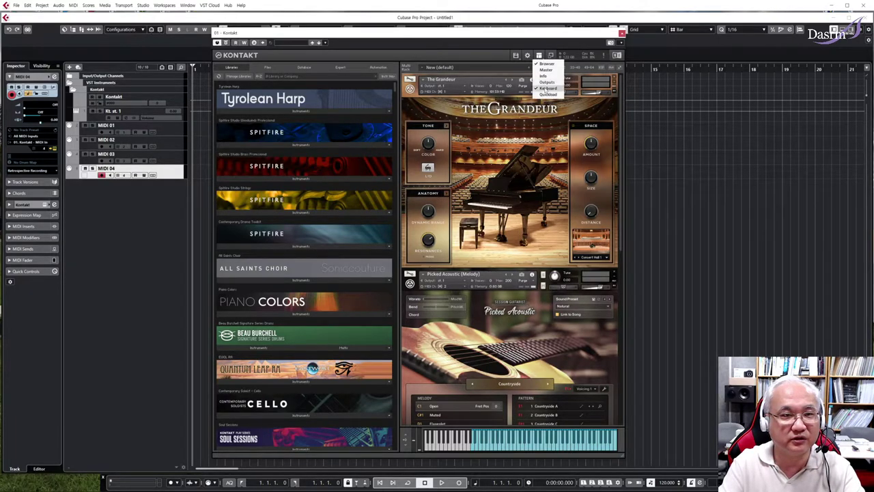
pyautogui.click(546, 82)
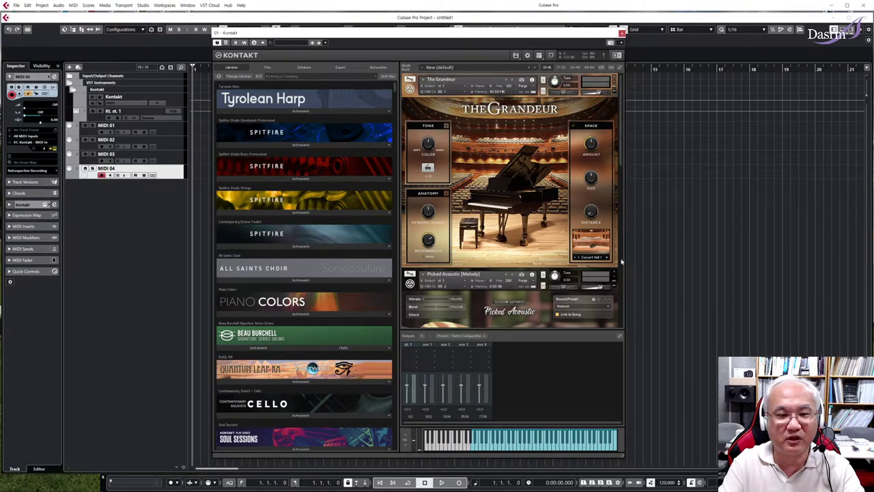
pyautogui.click(539, 56)
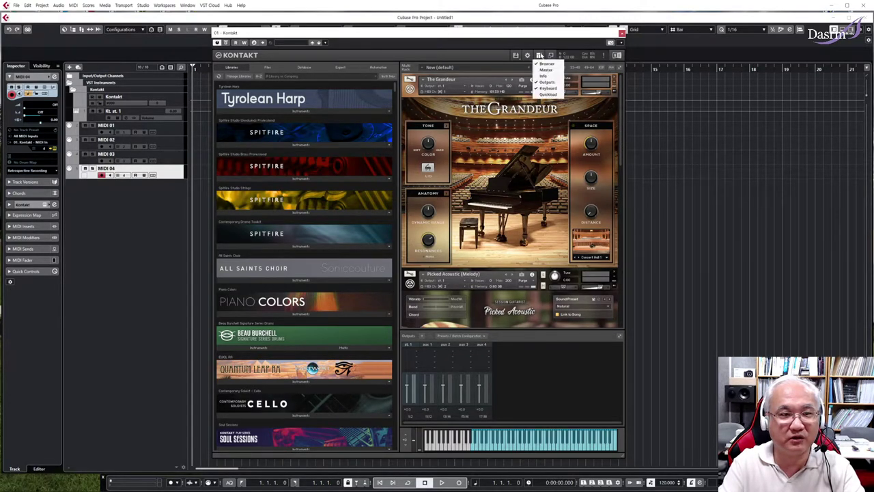
pyautogui.click(543, 88)
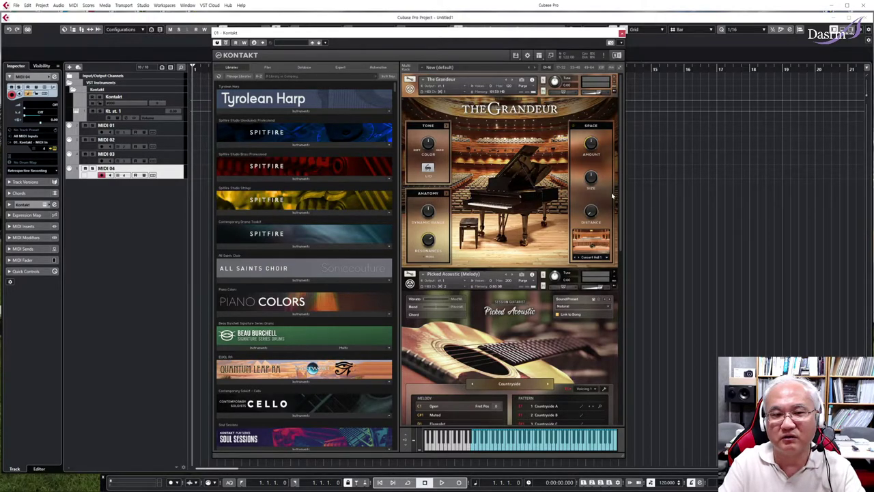
# - Move the Kontakt window farther away from the project's track list
pyautogui.moveTo(621, 159); pyautogui.dragTo(621, 141)
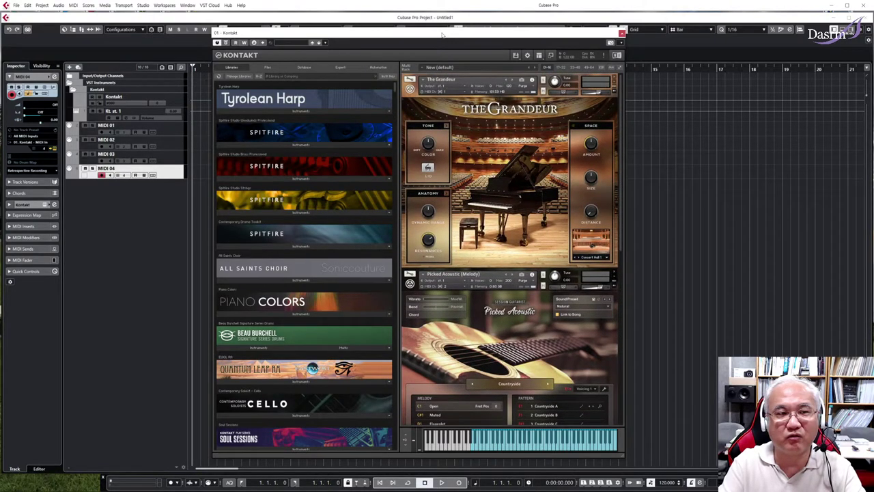
pyautogui.moveTo(442, 34); pyautogui.dragTo(523, 41)
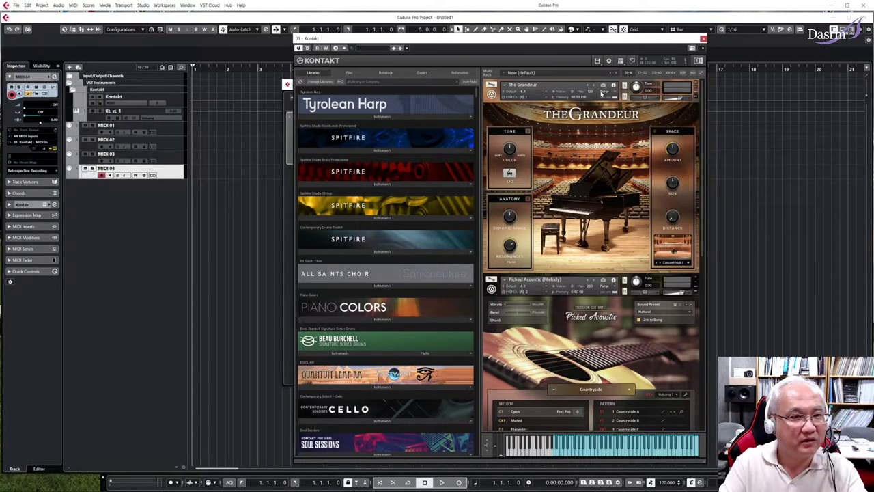
pyautogui.moveTo(520, 39); pyautogui.dragTo(516, 38)
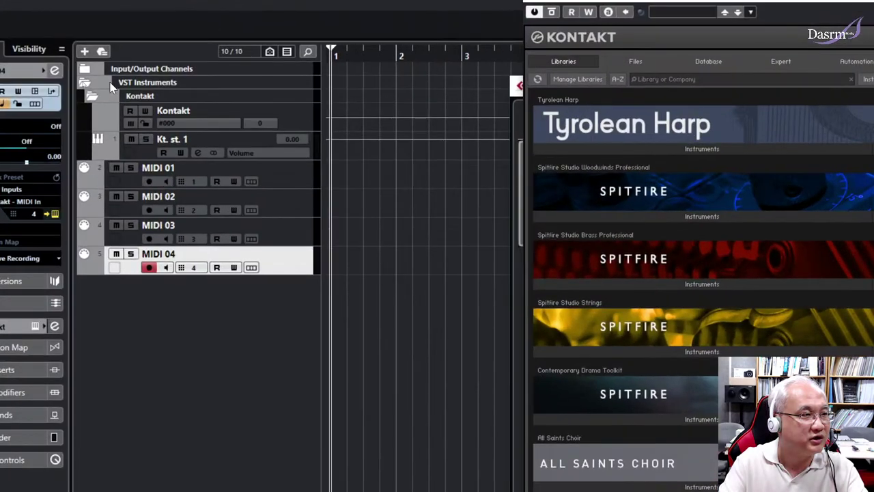
# - Collapse the VST Instruments folder and its Kontakt subfolder in the track list, and expand both again
pyautogui.click(111, 82)
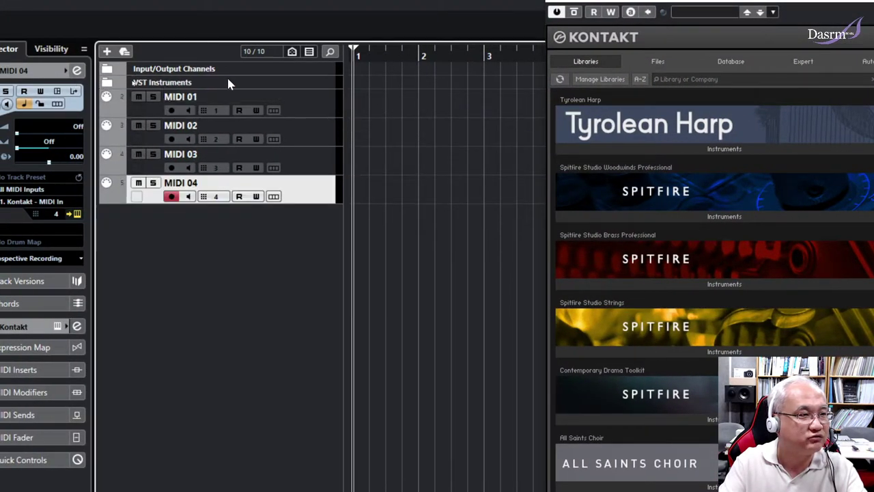
pyautogui.click(277, 85)
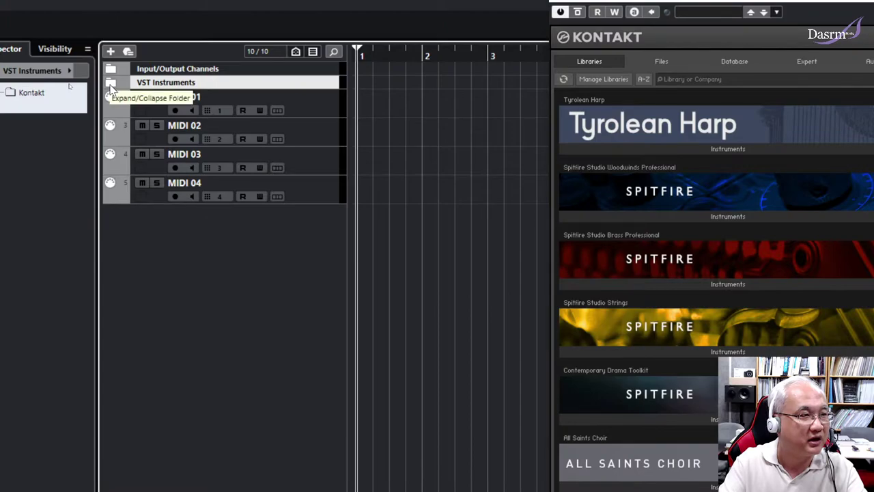
pyautogui.click(107, 82)
pyautogui.click(119, 96)
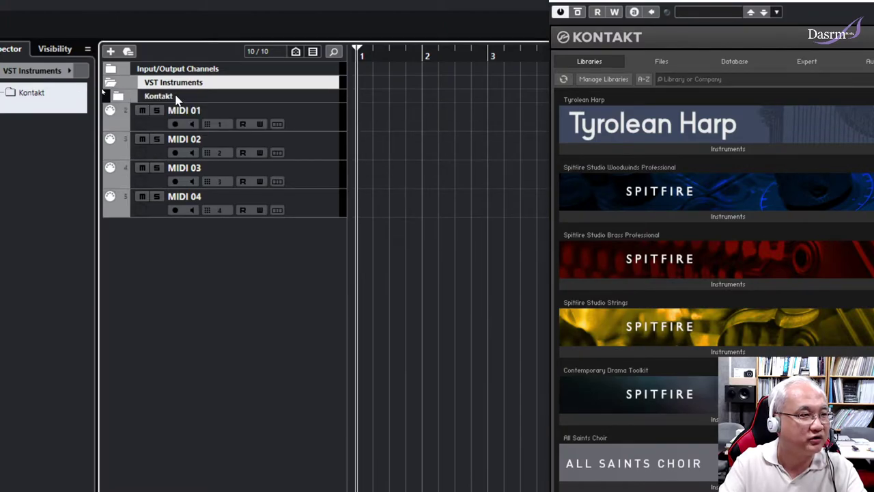
pyautogui.click(156, 97)
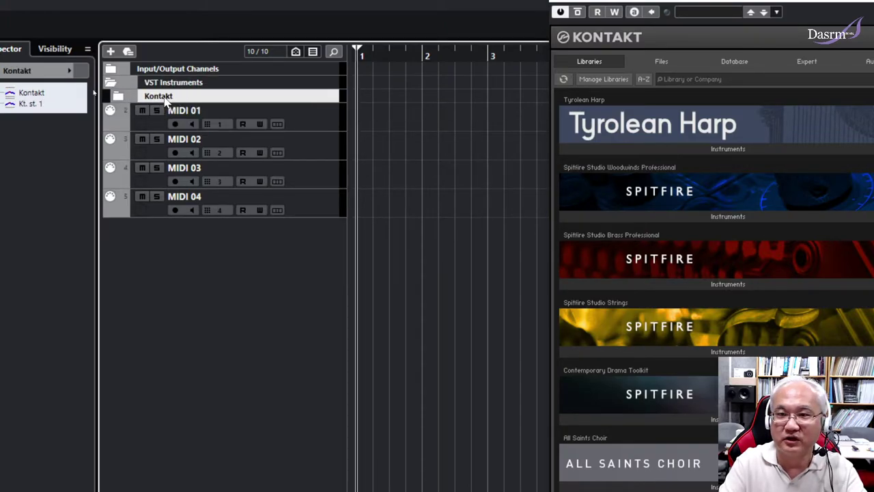
pyautogui.click(117, 96)
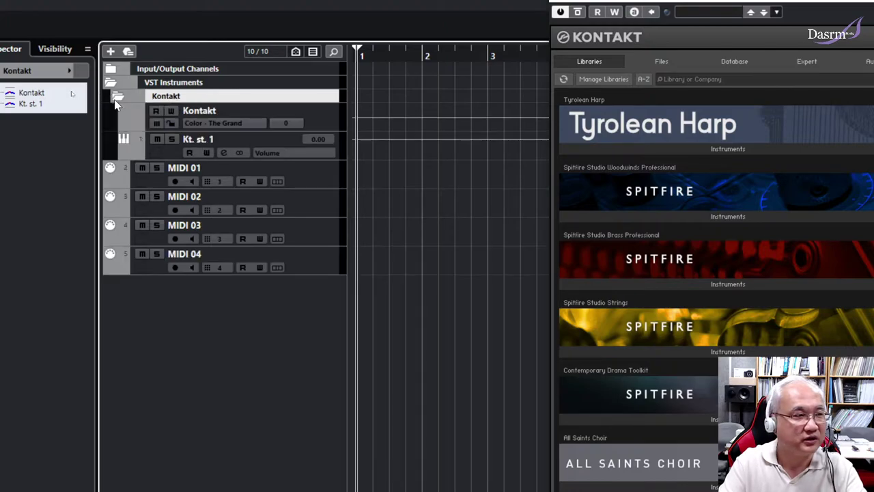
# - Select the Kt. st. 1 track, try lowering its volume, and raise the volume to 2.24
pyautogui.click(162, 144)
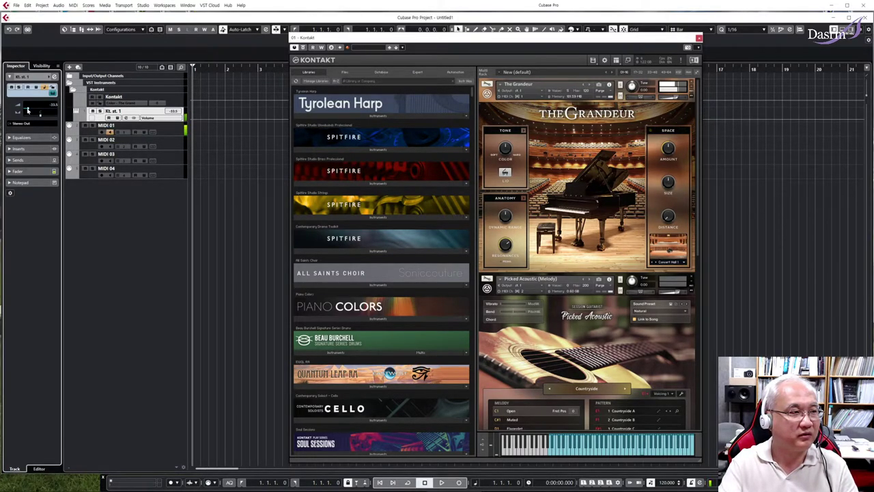
pyautogui.moveTo(56, 108)
pyautogui.mouseDown()
pyautogui.moveTo(26, 109)
pyautogui.moveTo(54, 109)
pyautogui.moveTo(31, 109)
pyautogui.moveTo(52, 109)
pyautogui.moveTo(41, 110)
pyautogui.mouseUp()
pyautogui.moveTo(54, 109); pyautogui.dragTo(52, 109)
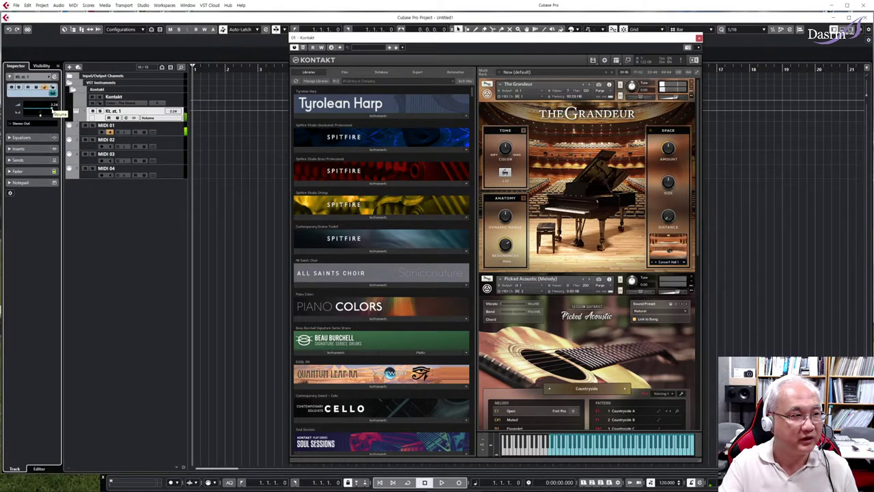
# - Switch monitoring from MIDI 01 to MIDI 02 and on to MIDI 04, and set the Kt. st. 1 volume to 0.77
pyautogui.click(110, 146)
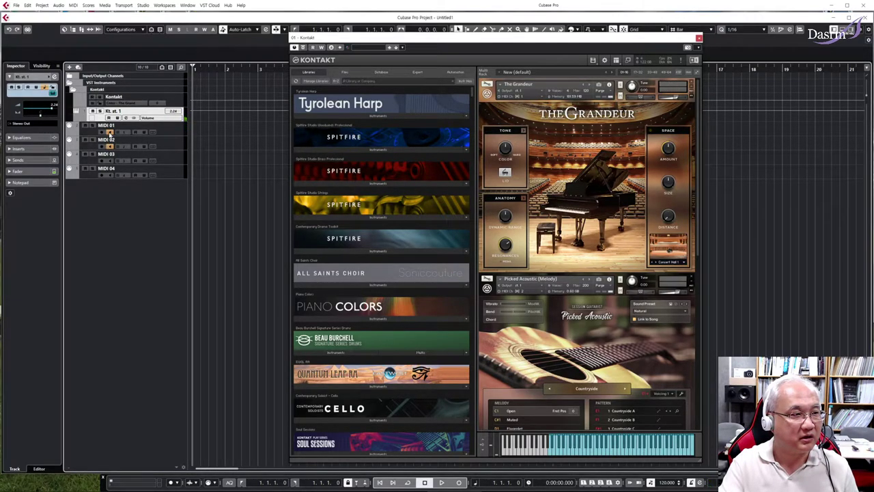
pyautogui.click(110, 132)
pyautogui.click(110, 147)
pyautogui.click(110, 175)
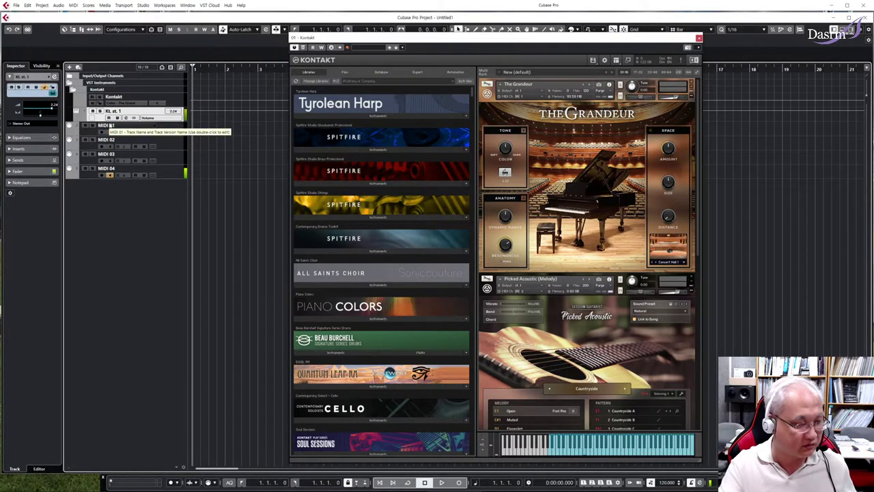
pyautogui.moveTo(53, 110)
pyautogui.mouseDown()
pyautogui.moveTo(33, 109)
pyautogui.moveTo(49, 113)
pyautogui.mouseUp()
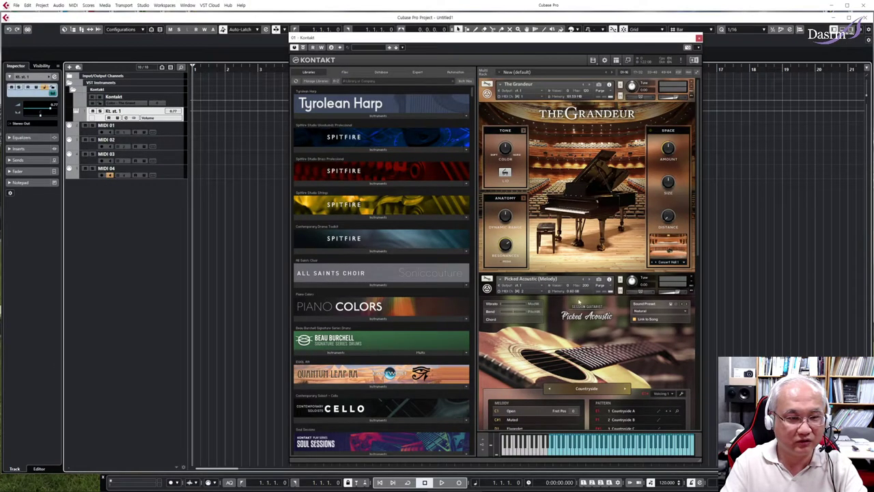
# - Show the Outputs section in Kontakt and reopen the list of visible sections
pyautogui.scroll(-5, 696, 278)
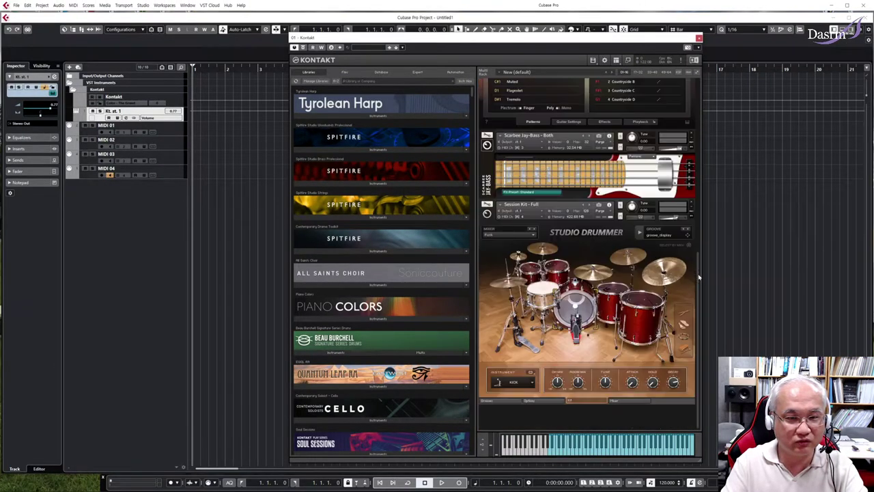
pyautogui.click(616, 60)
pyautogui.click(624, 87)
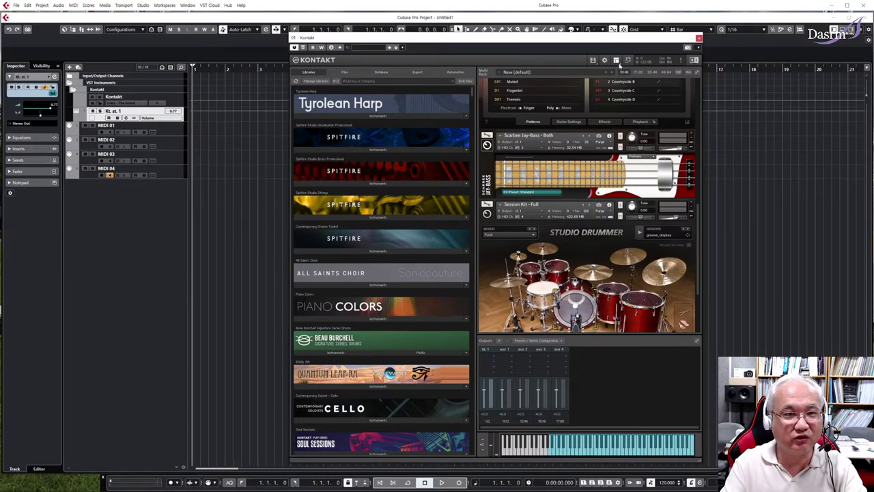
pyautogui.click(616, 60)
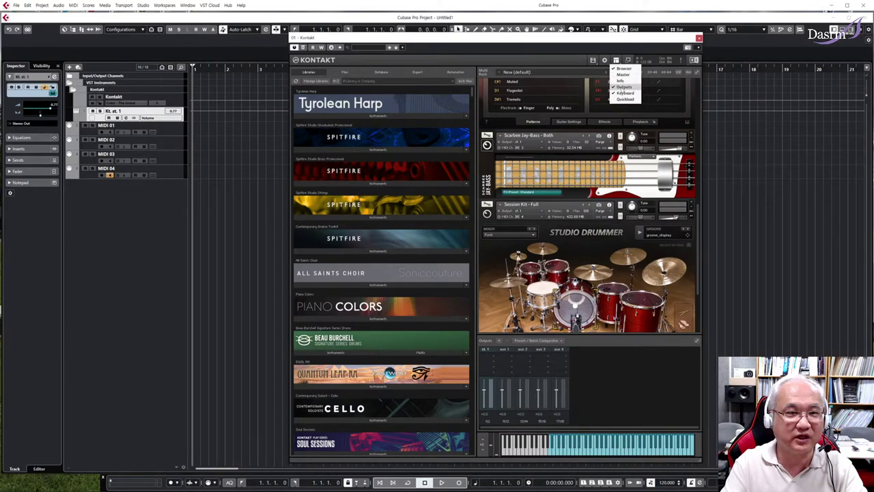
# - Hide Kontakt's Outputs section and load the REVerence reverb into the first insert slot of the Kt. st. 1 track
pyautogui.click(623, 86)
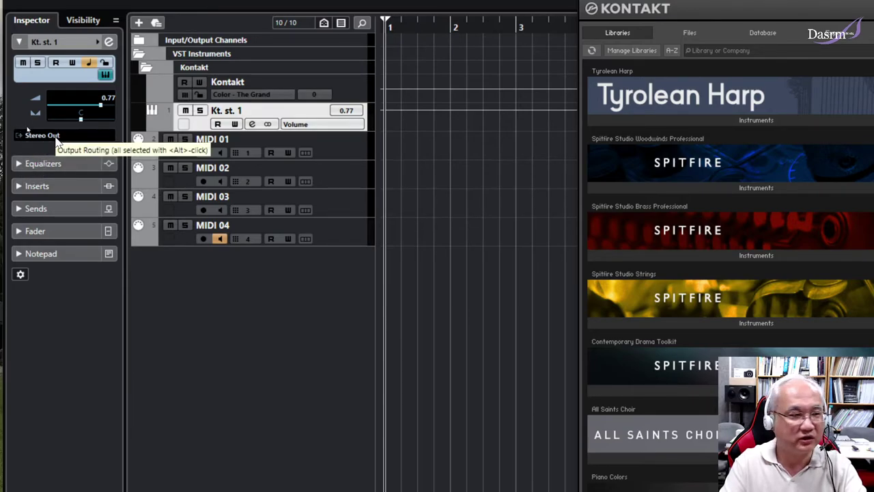
pyautogui.click(22, 186)
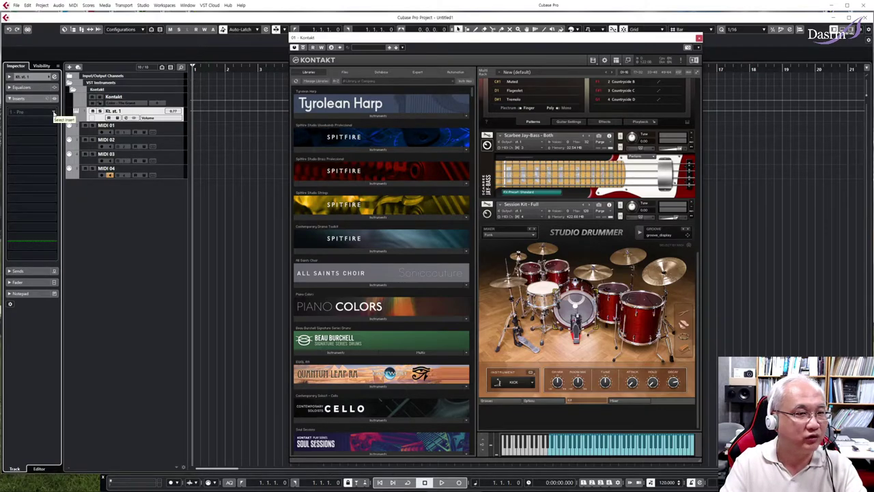
pyautogui.click(54, 113)
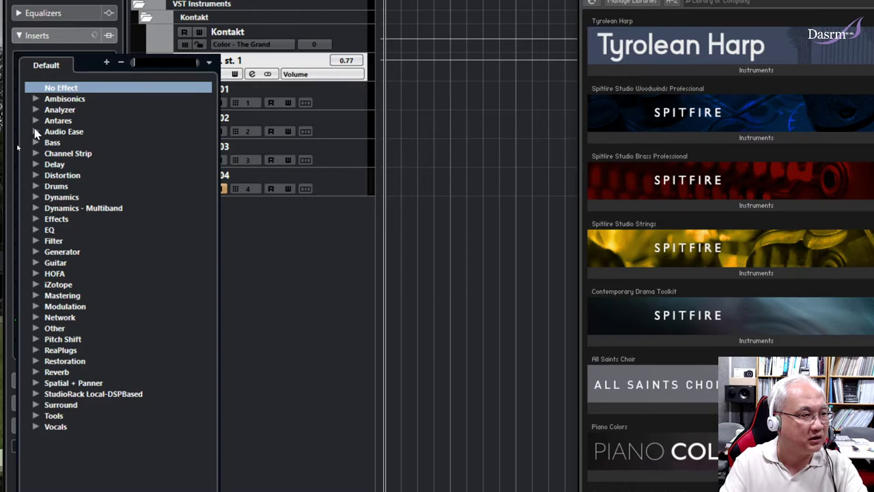
pyautogui.click(35, 371)
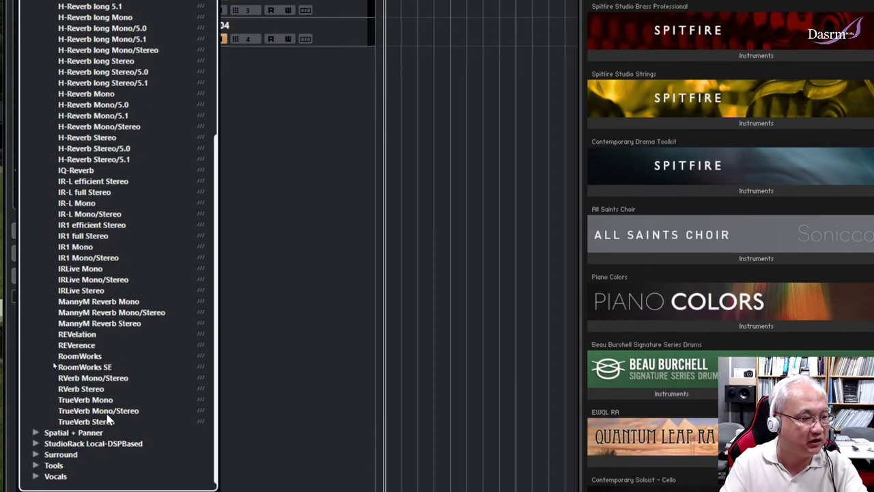
pyautogui.click(91, 345)
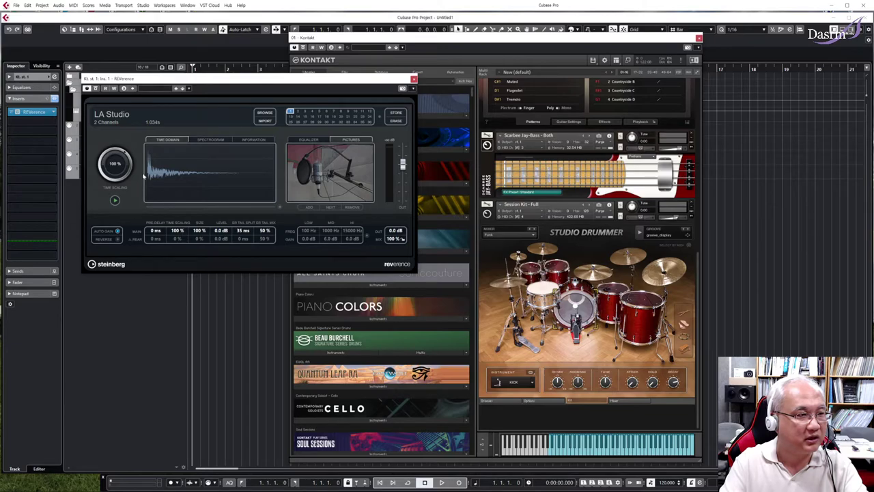
# - Load the Large Live Stage preset in REVerence, set its mix to 13 %, and close the effect window
pyautogui.click(159, 89)
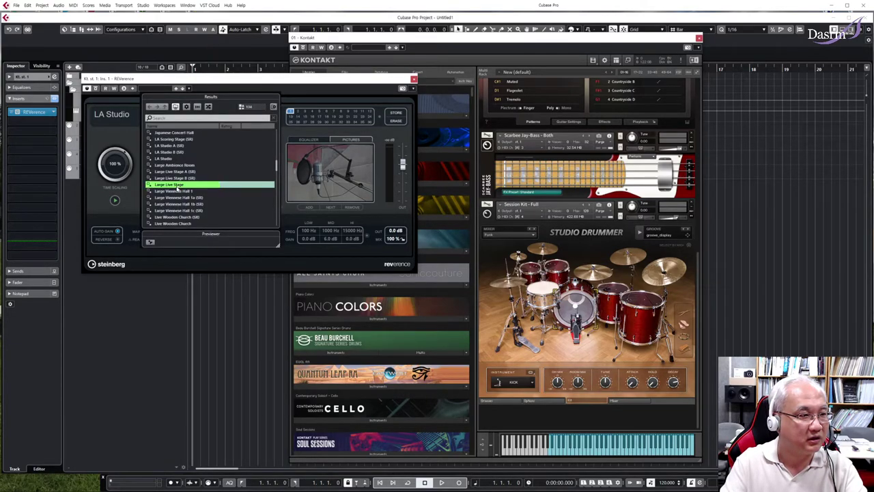
pyautogui.click(185, 185)
pyautogui.click(239, 82)
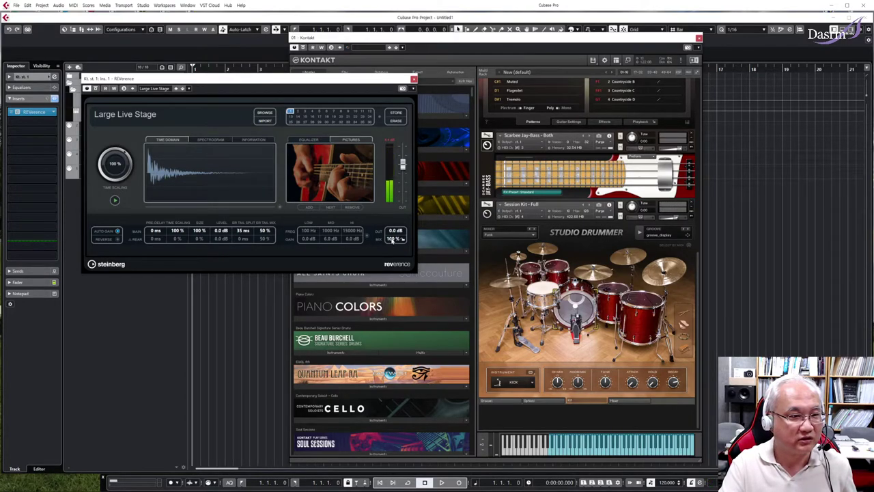
pyautogui.moveTo(392, 239); pyautogui.dragTo(397, 329)
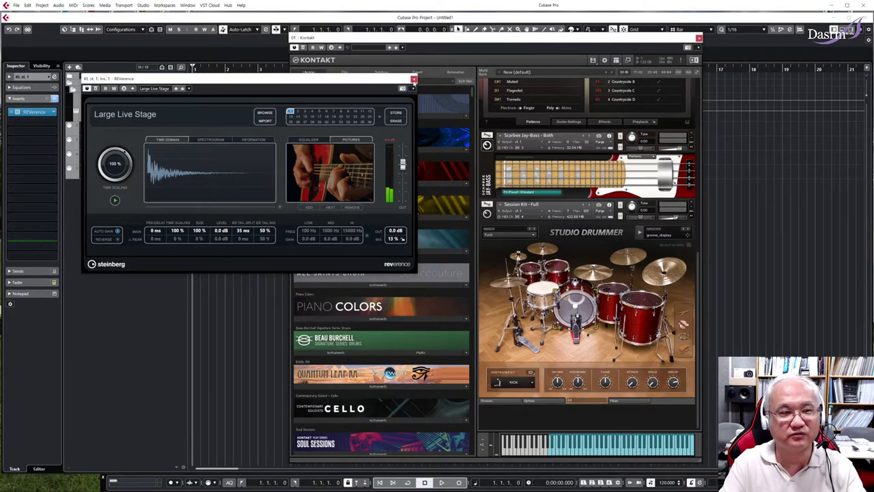
pyautogui.click(414, 79)
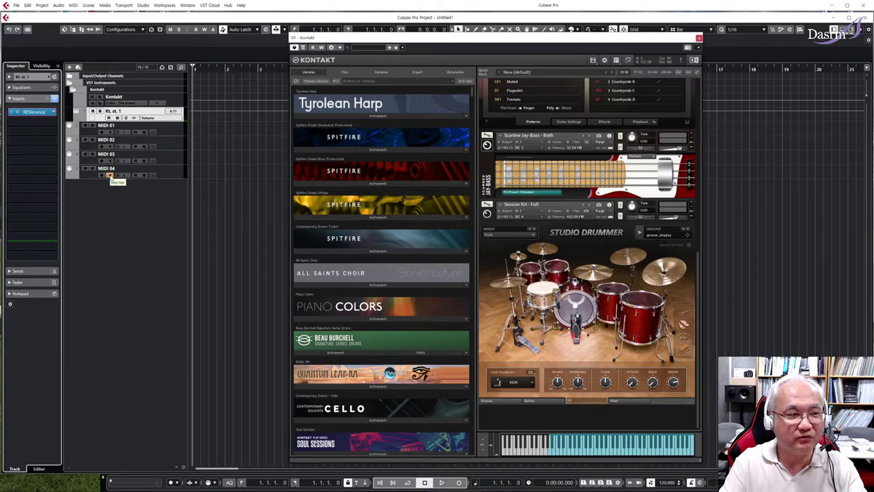
# - Move the Kontakt window aside, turn off monitoring on MIDI 03, and toggle monitoring on MIDI 04 to audition the shared reverb
pyautogui.moveTo(411, 47); pyautogui.dragTo(365, 50)
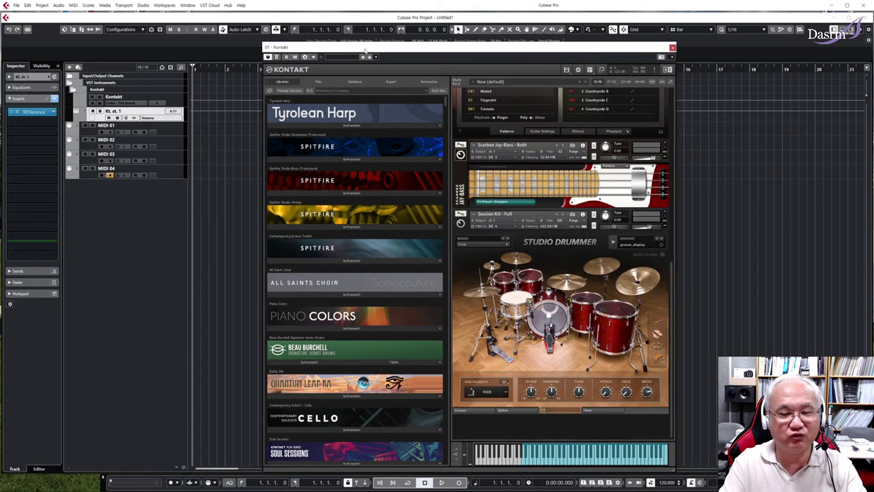
pyautogui.click(33, 116)
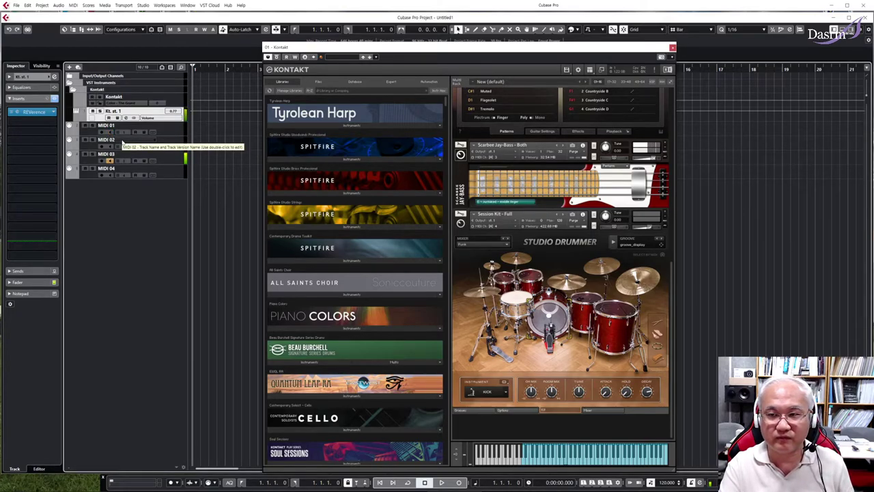
pyautogui.click(110, 161)
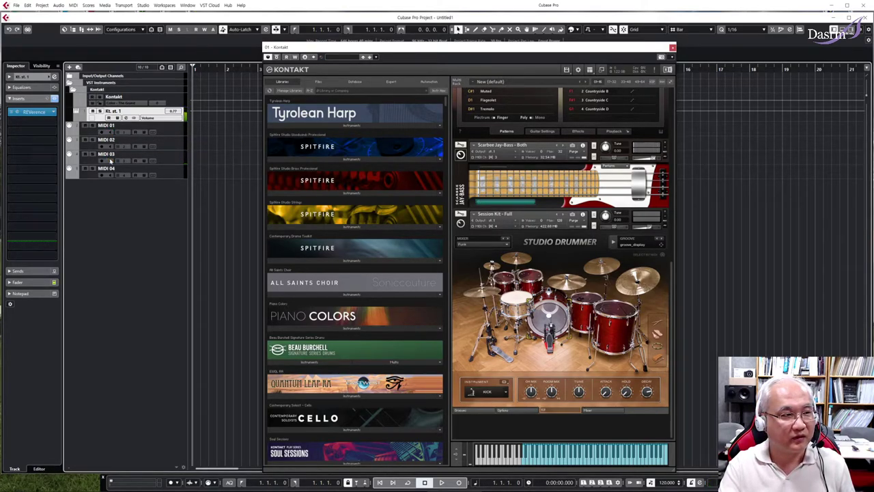
pyautogui.click(111, 175)
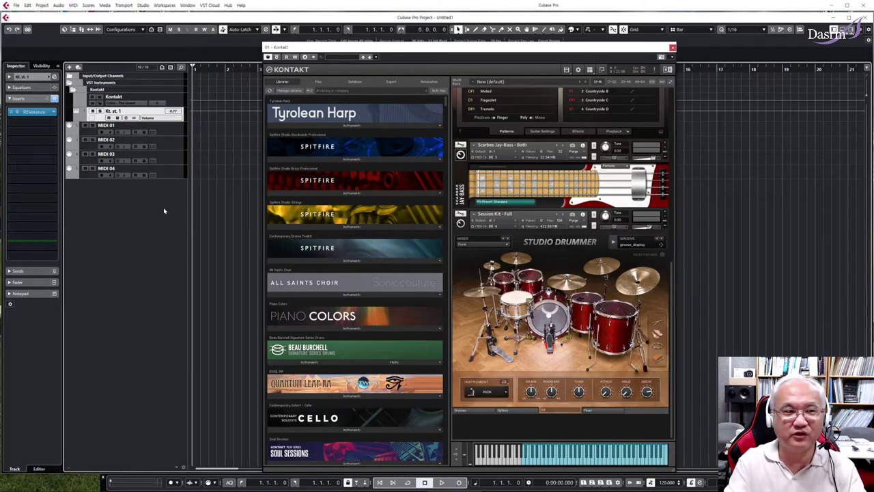
# - Minimize The Grandeur, Picked Acoustic, Scarbee Jay-Bass and Session Kit in the Kontakt rack, and close the Kontakt window
pyautogui.moveTo(373, 48); pyautogui.dragTo(351, 42)
pyautogui.scroll(5, 652, 89)
pyautogui.click(646, 95)
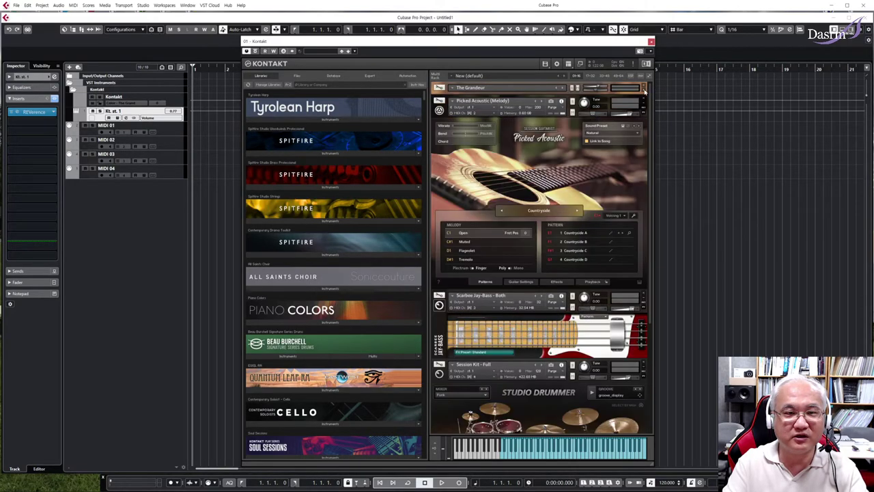
pyautogui.click(645, 103)
pyautogui.click(643, 115)
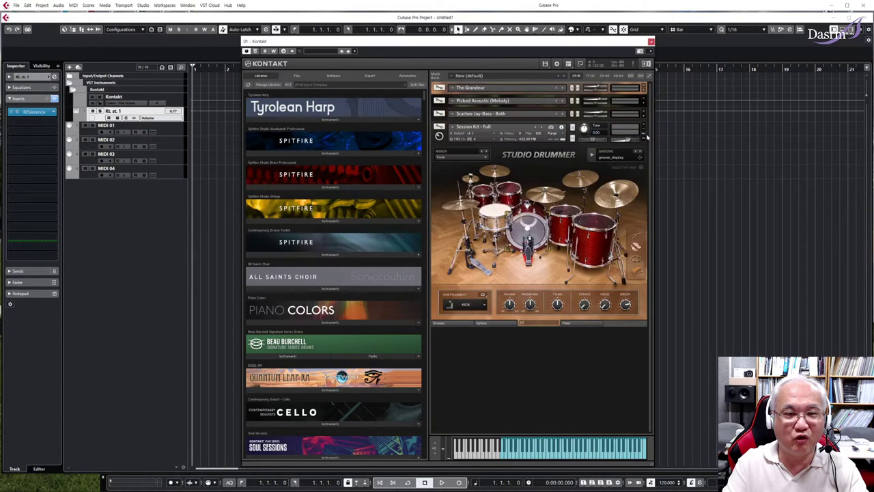
pyautogui.click(644, 128)
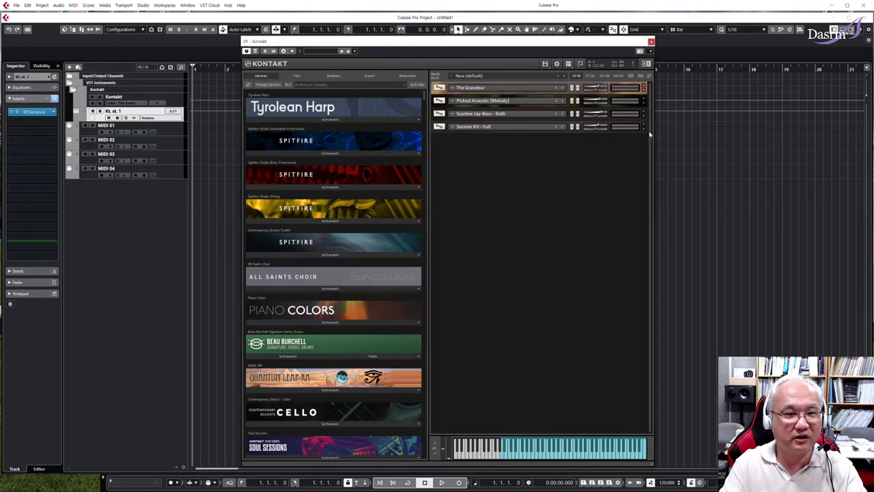
pyautogui.click(652, 42)
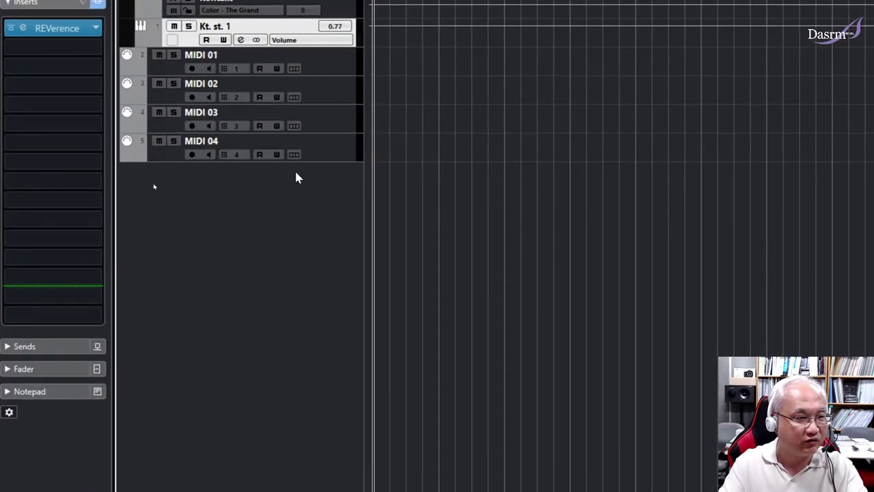
# - Add one instrument track that uses Kontakt with Stereo Out as its audio output
pyautogui.rightClick(296, 174)
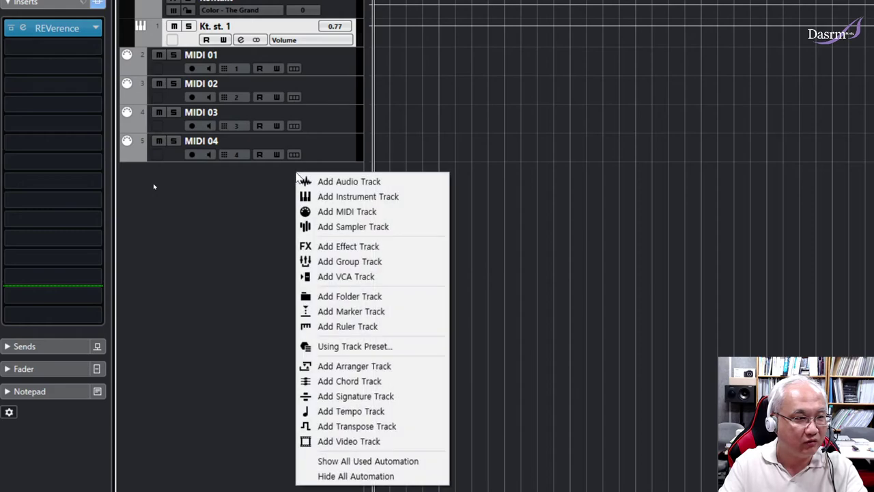
pyautogui.click(396, 198)
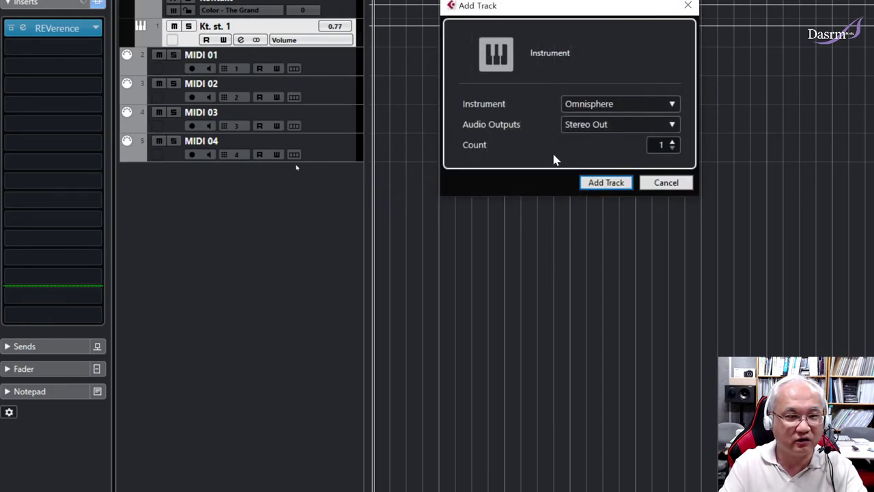
pyautogui.click(624, 104)
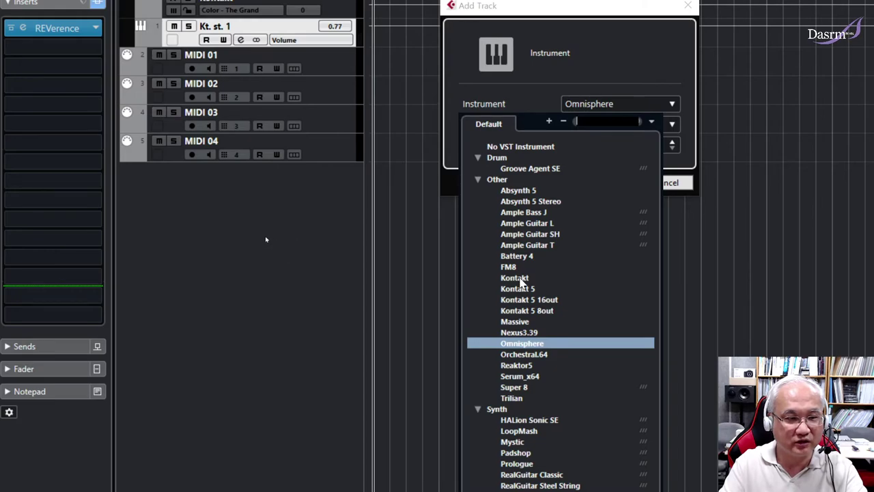
pyautogui.click(517, 279)
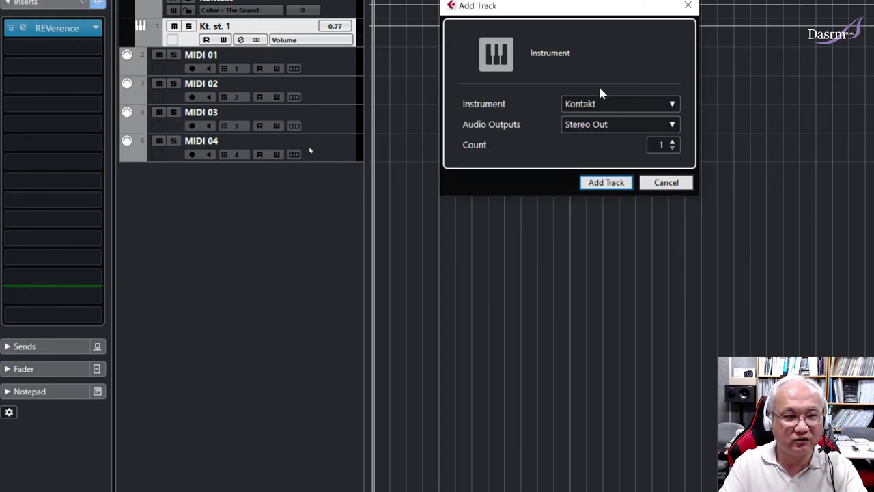
pyautogui.click(620, 187)
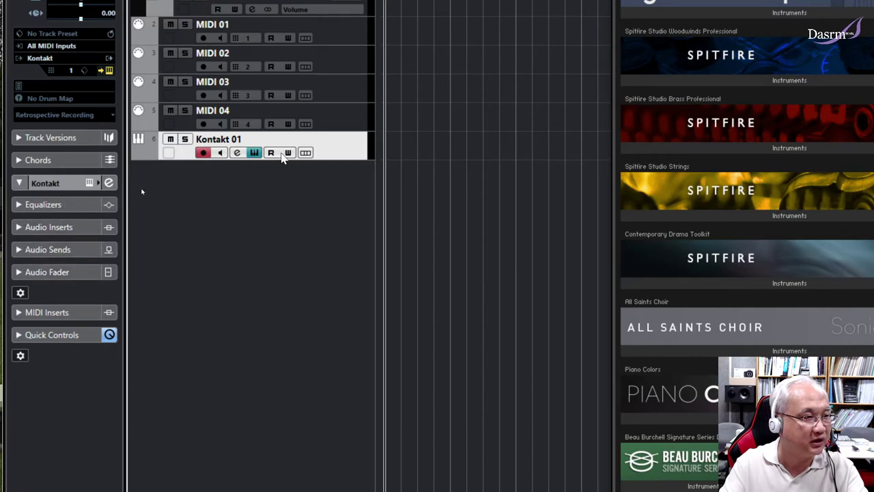
# - Compare the inspector settings of MIDI 04 and Kontakt 01, and check the MIDI channel setting of Kontakt 01
pyautogui.click(339, 124)
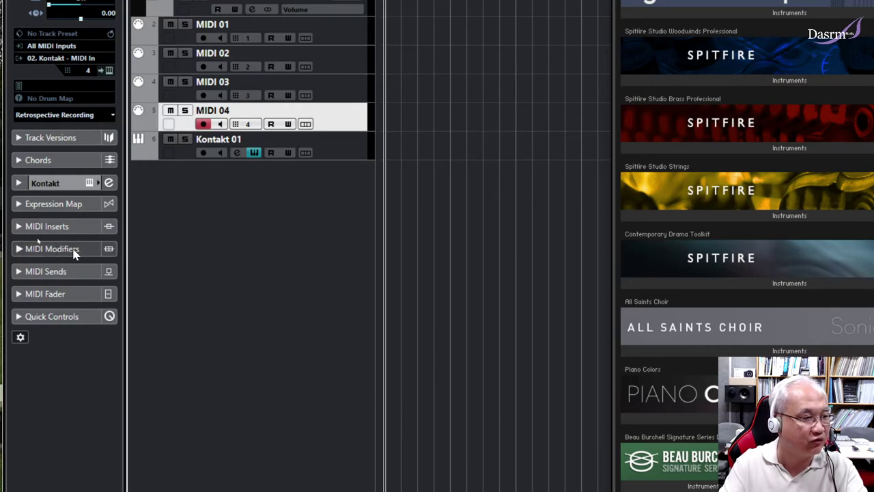
pyautogui.click(328, 144)
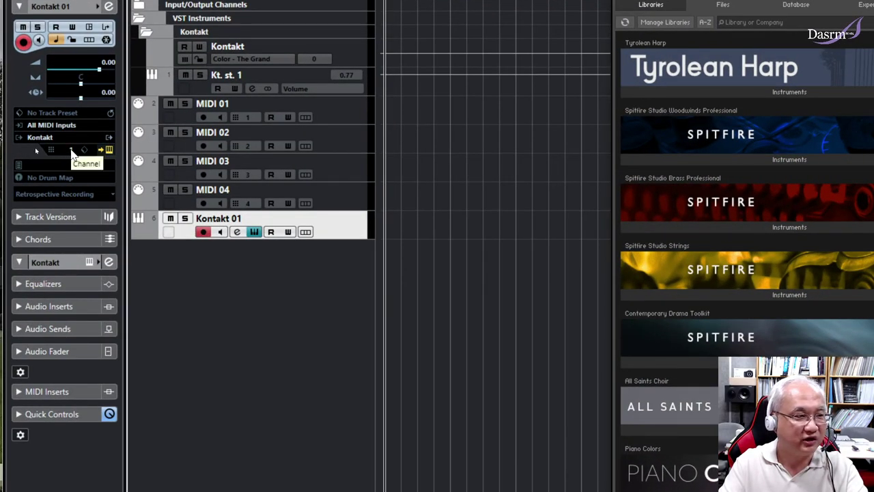
pyautogui.click(71, 152)
pyautogui.click(71, 151)
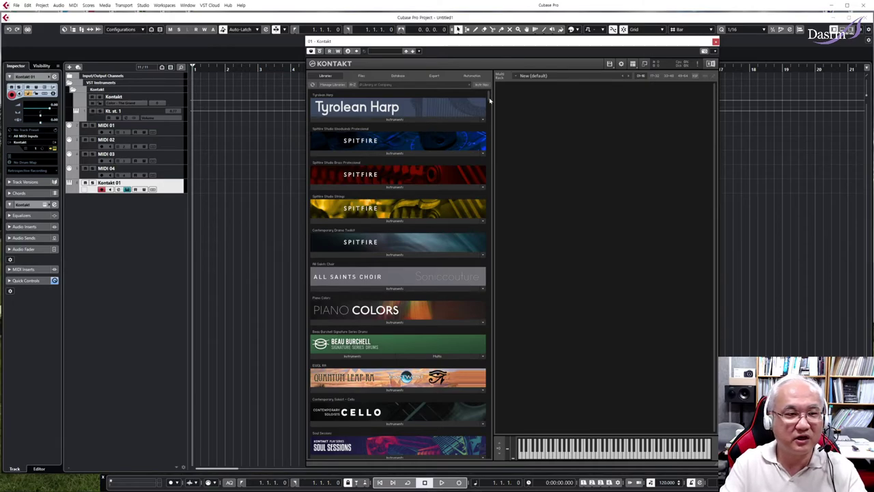
# - Browse the library list of the new Kontakt instance and close it, and view the Kontakt rack that MIDI 04 plays
pyautogui.moveTo(490, 101); pyautogui.dragTo(491, 168)
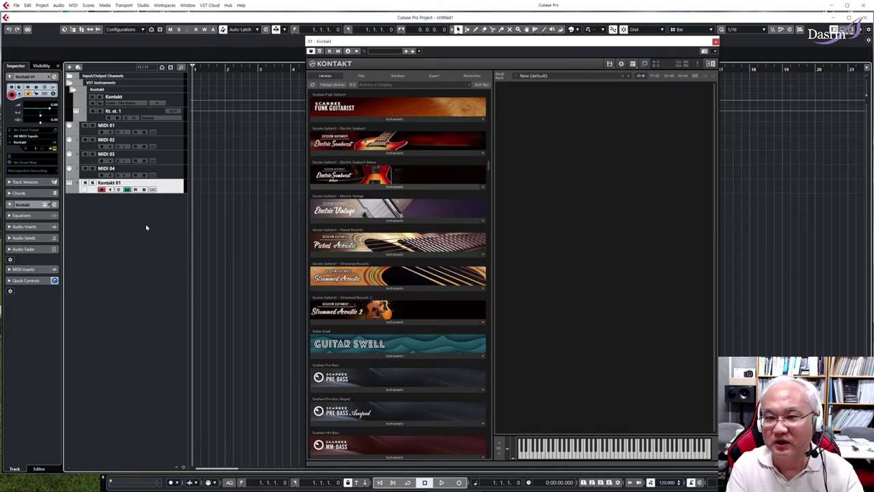
pyautogui.click(715, 43)
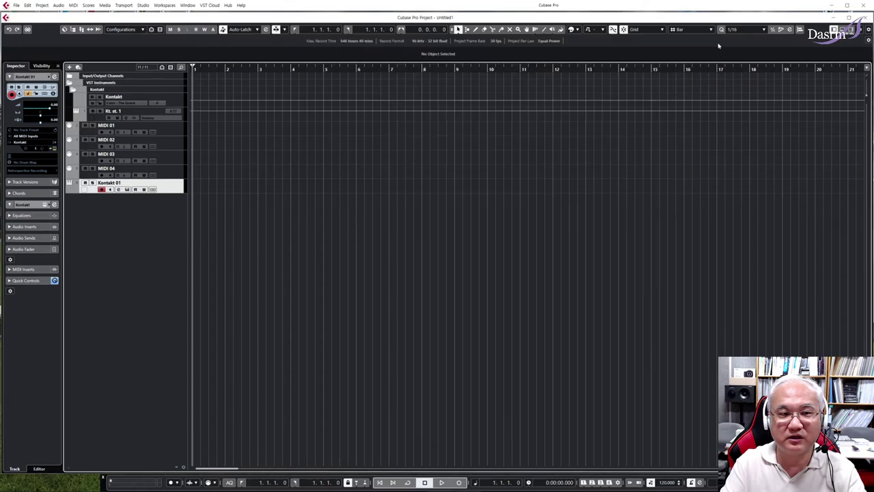
pyautogui.click(172, 173)
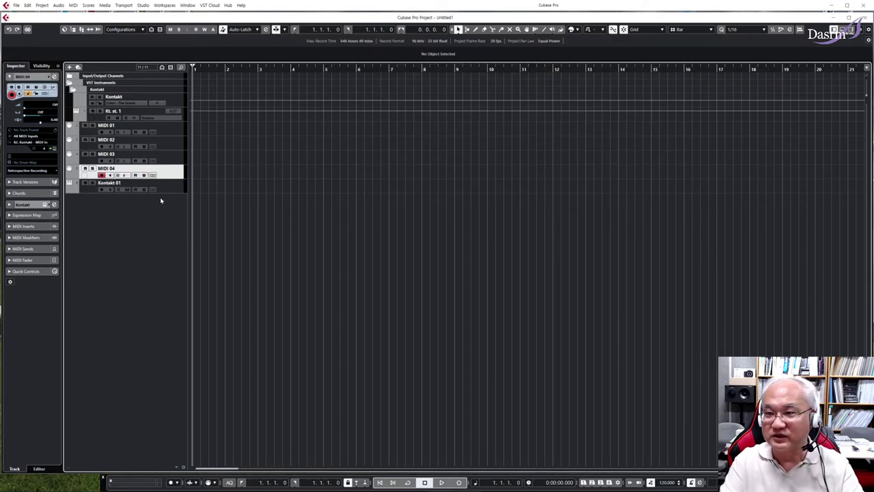
pyautogui.click(55, 149)
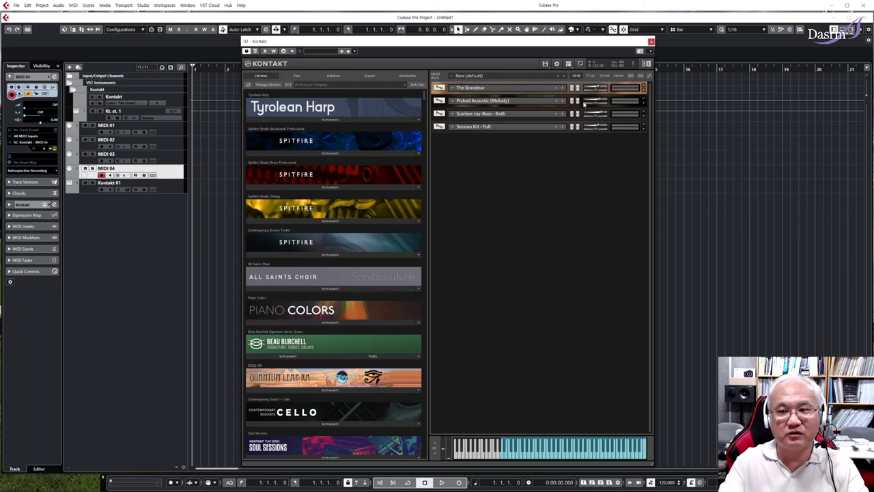
pyautogui.click(651, 42)
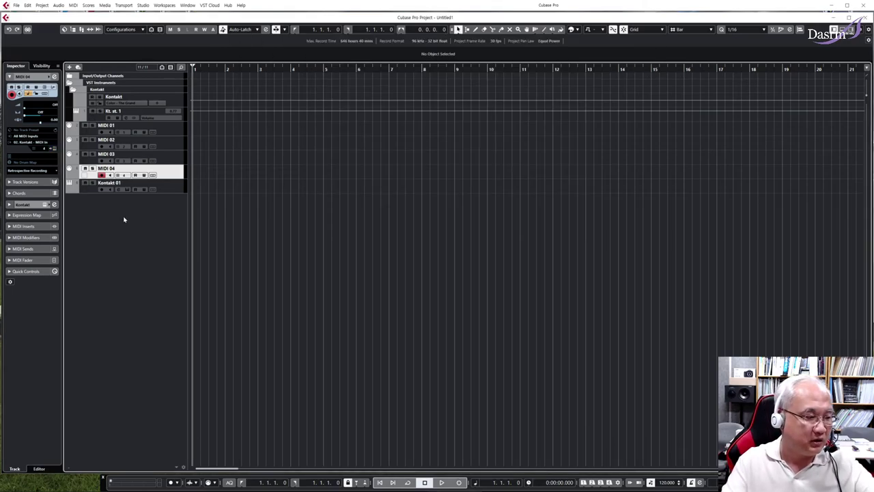